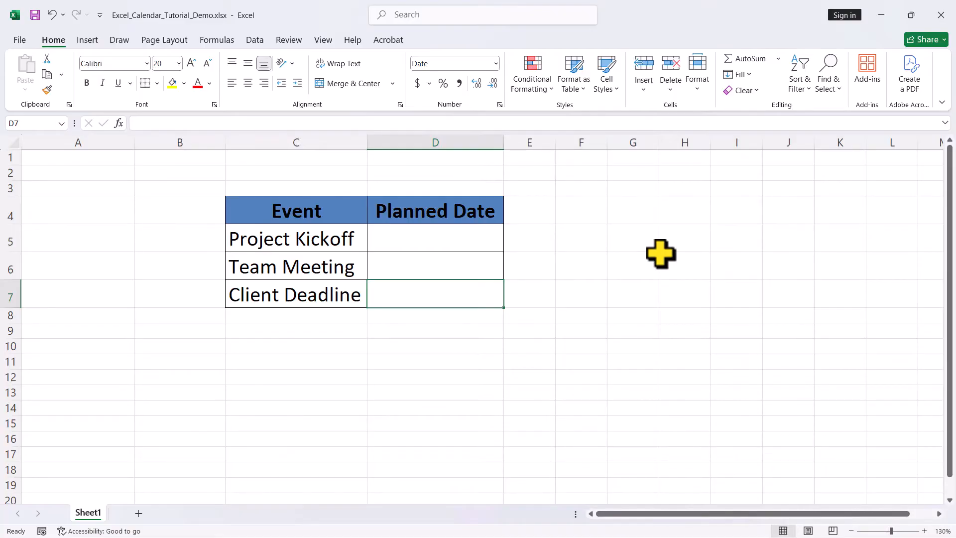
- Enable the Developer tab in the ribbon customization options
click(20, 40)
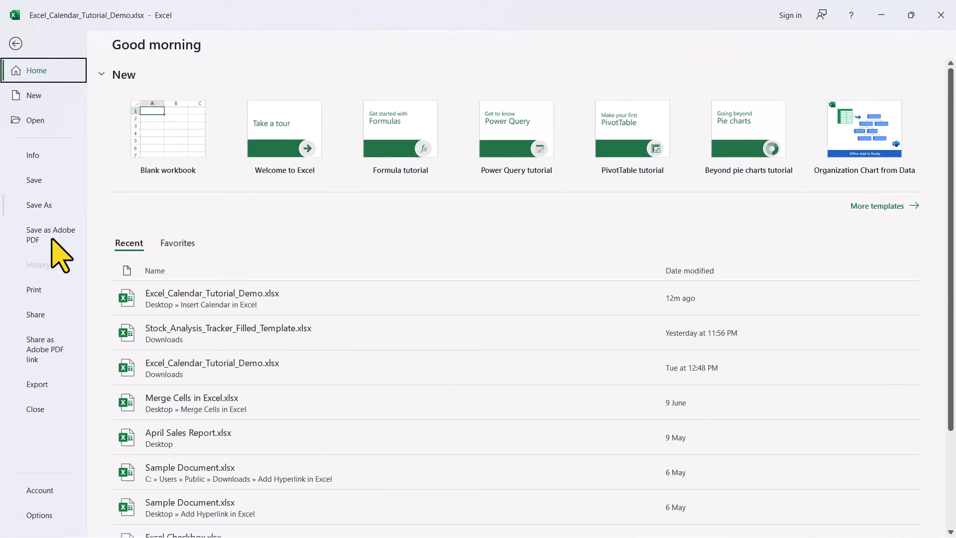
click(36, 517)
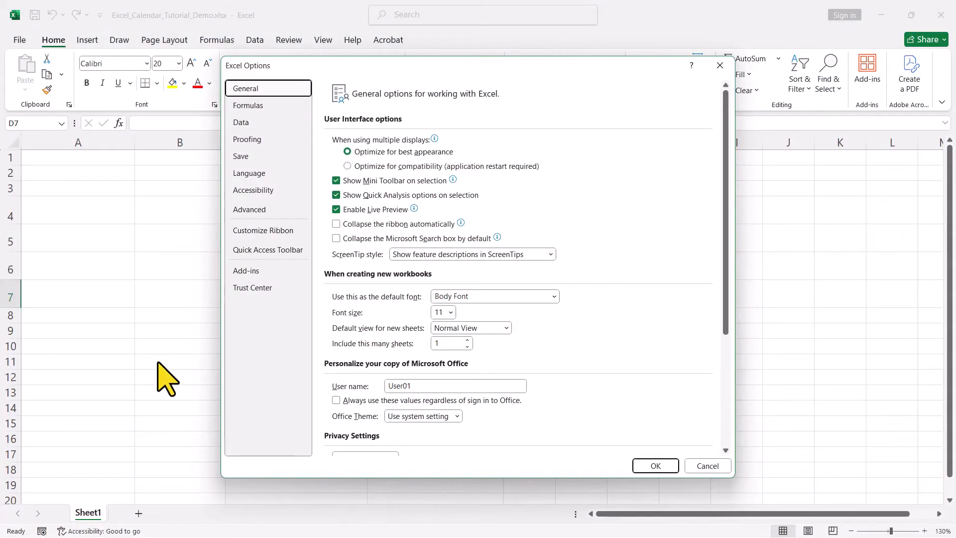
click(260, 234)
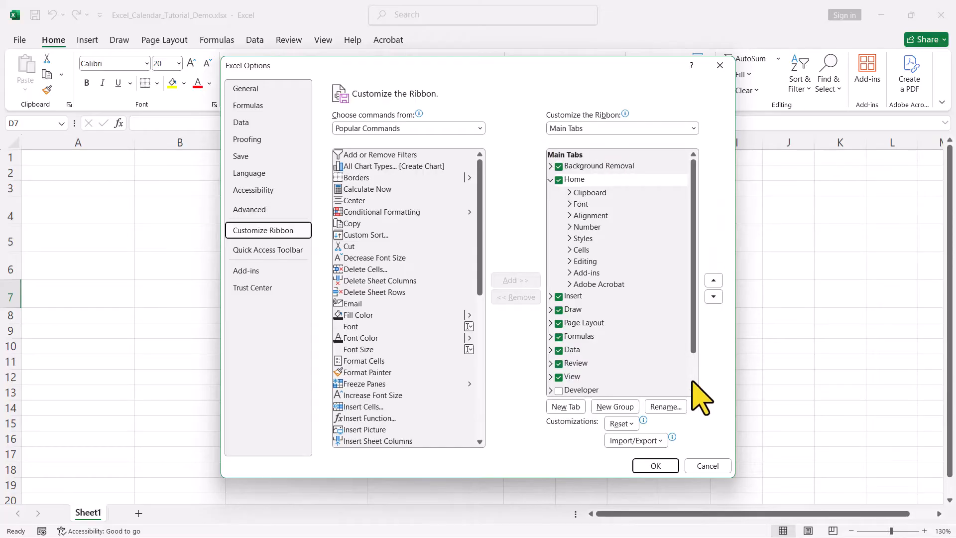
click(561, 393)
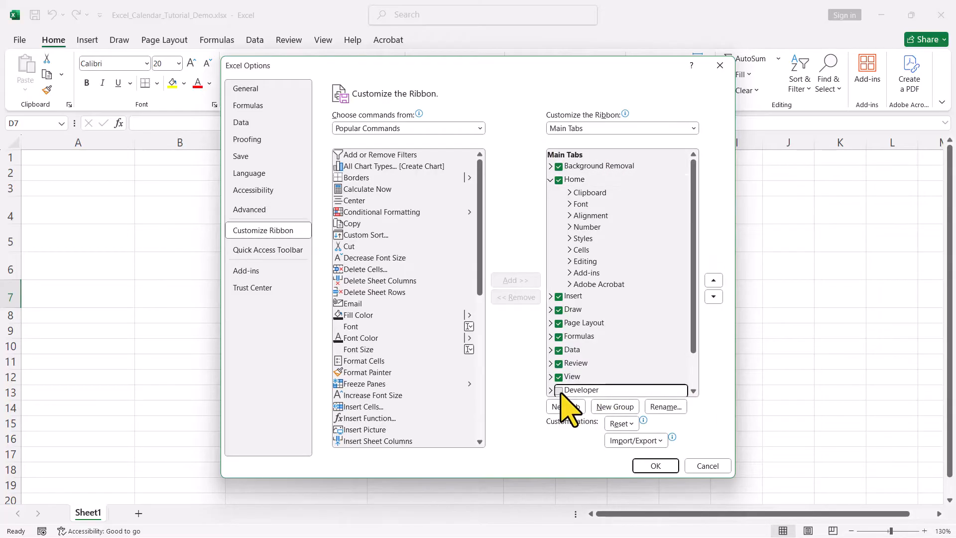
click(652, 466)
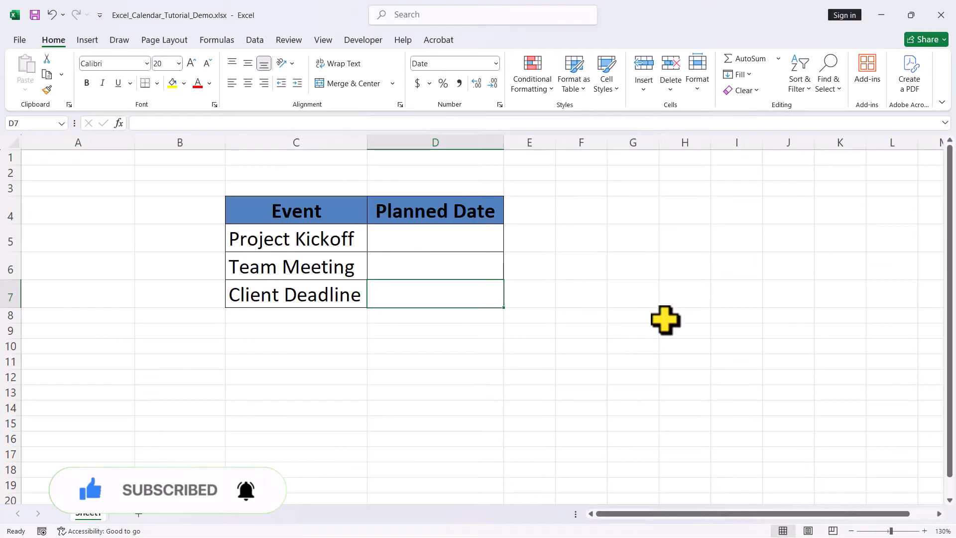
- Search the Office Add-ins store for "calendar" and add Mini Calendar and Date Picker, accepting its license terms
key(alt+F11)
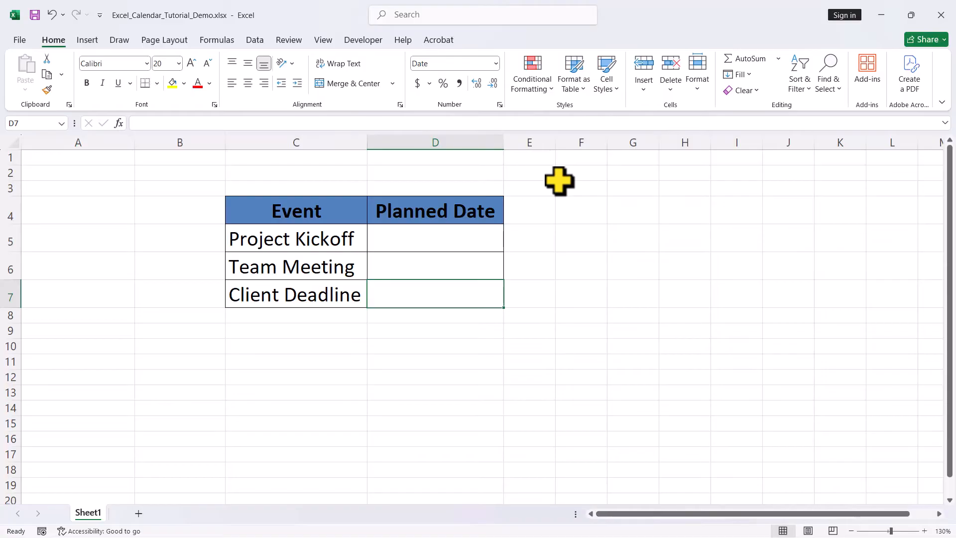
click(362, 39)
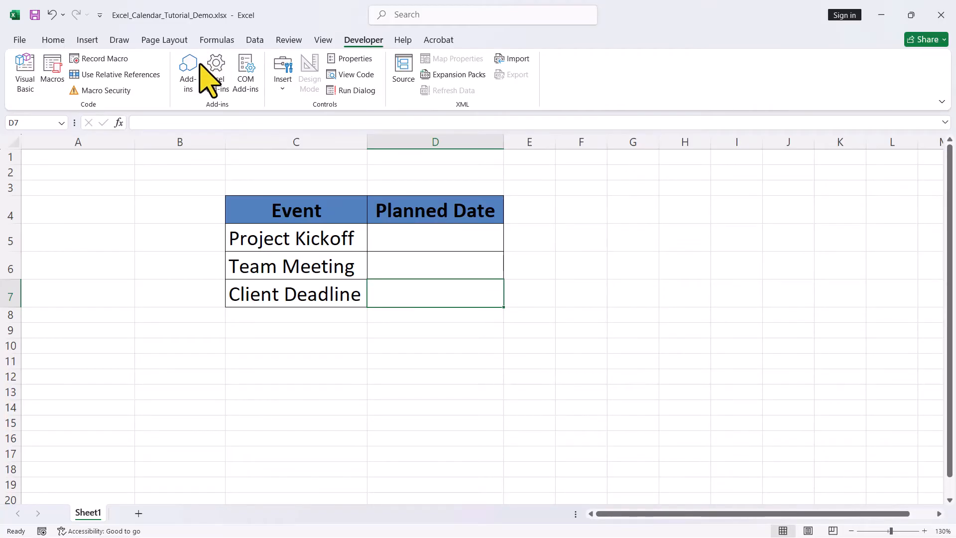
click(189, 76)
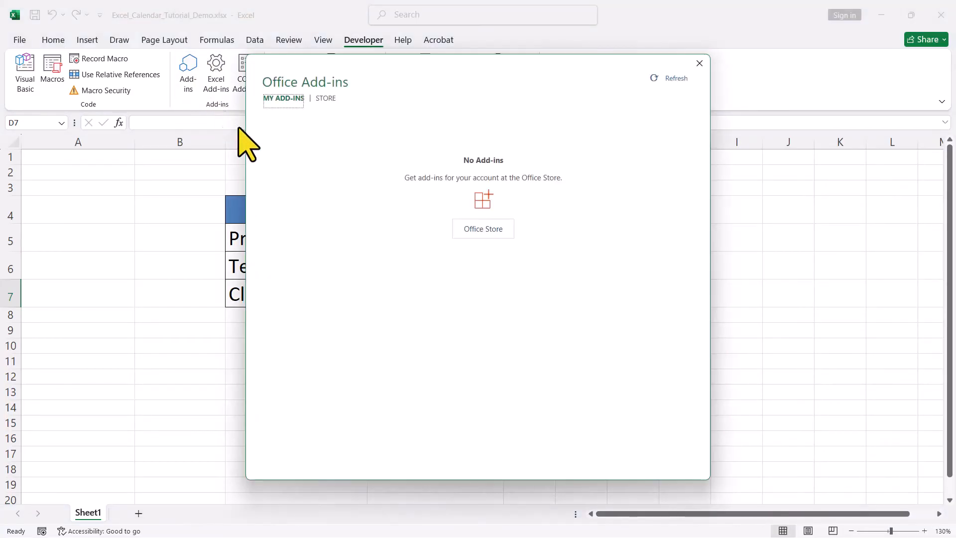
click(327, 99)
click(321, 150)
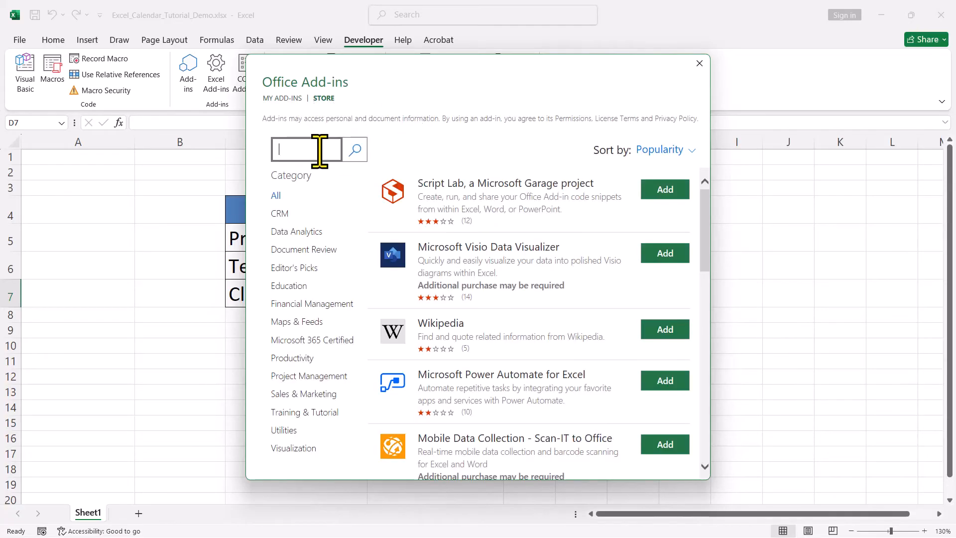
text(calendar)
key(Return)
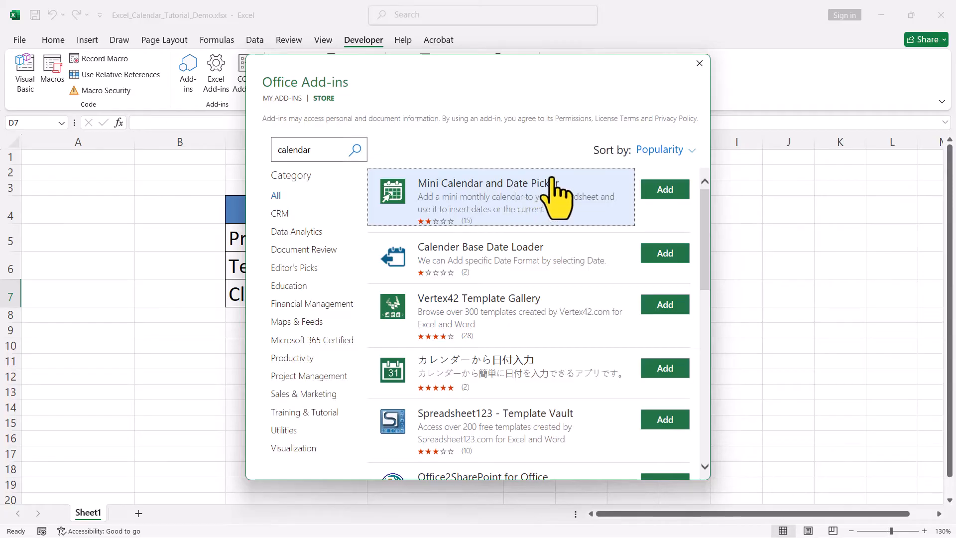
click(657, 191)
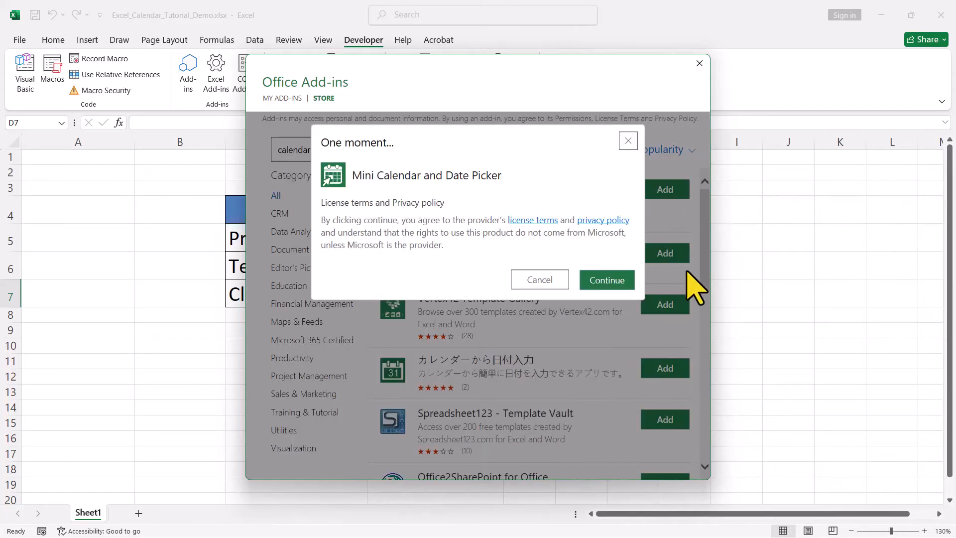
click(618, 287)
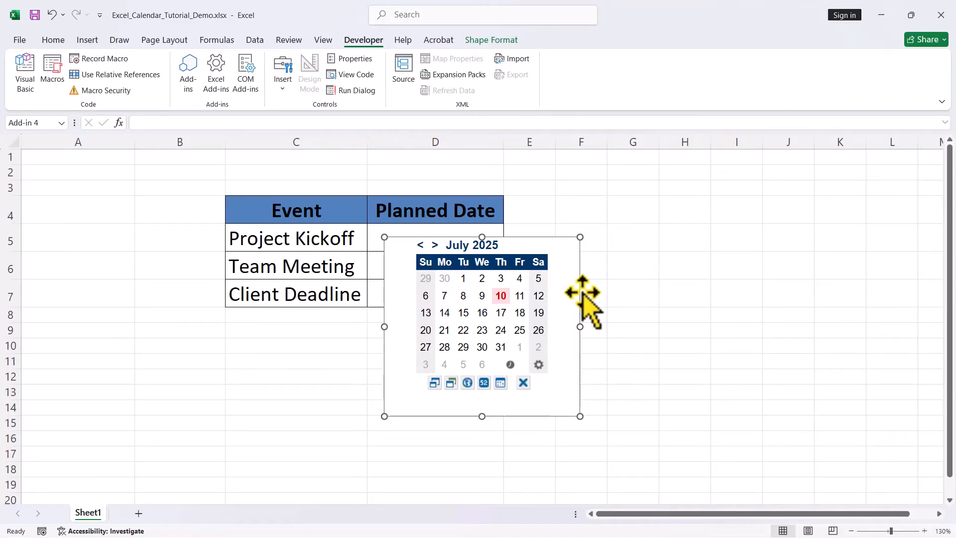
- Move the calendar beside the event table and enlarge it to span about columns E to J down to row 11
drag(583, 293, 755, 228)
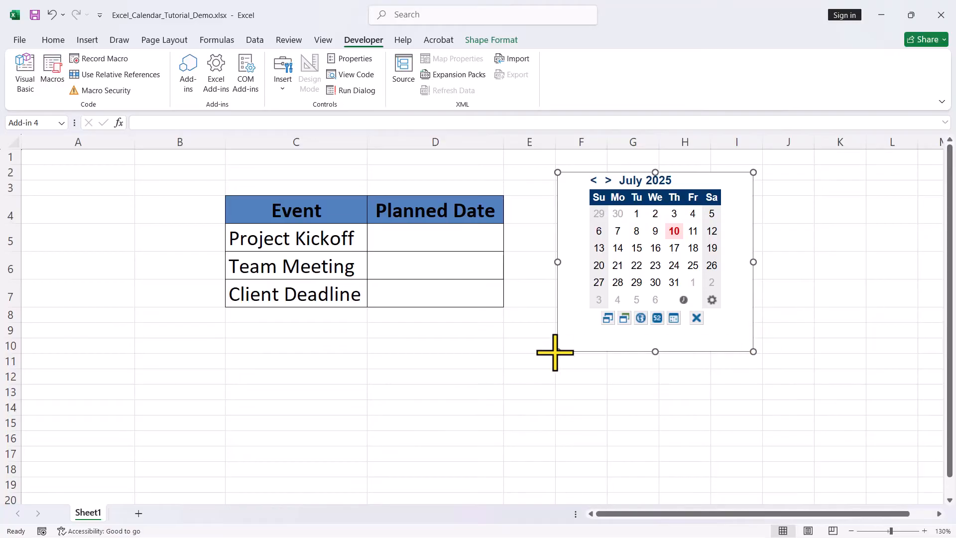
drag(558, 352, 536, 362)
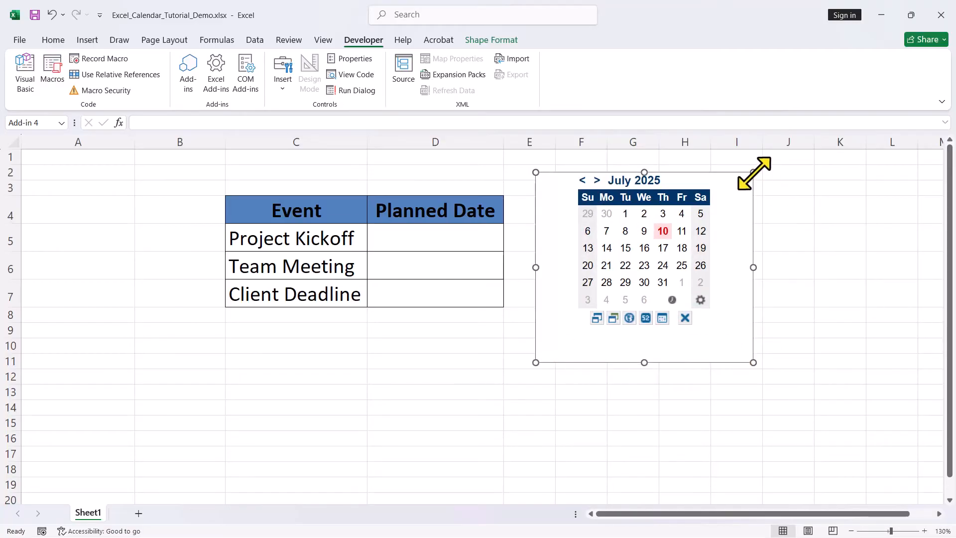
drag(753, 171, 771, 160)
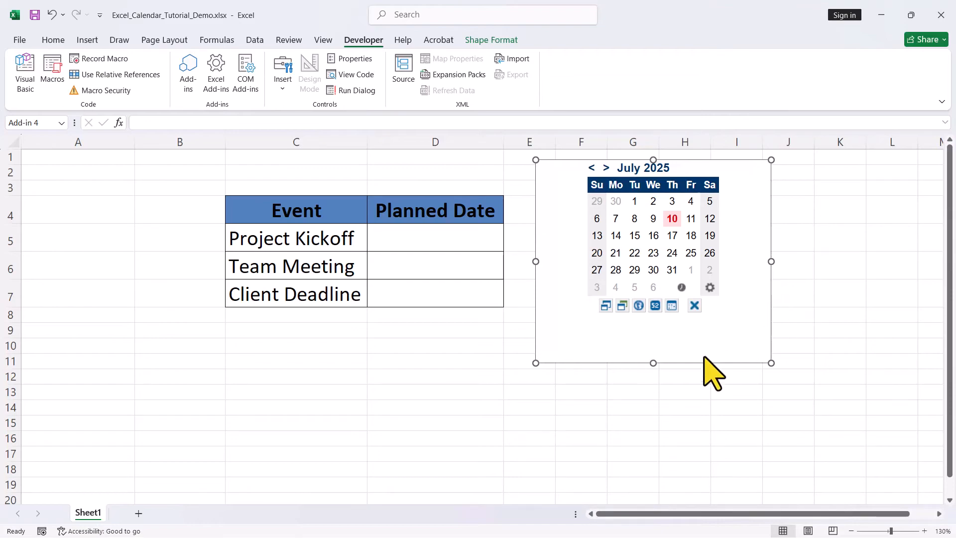
- Change the calendar to the green color theme and toggle its week numbers on and off
click(622, 306)
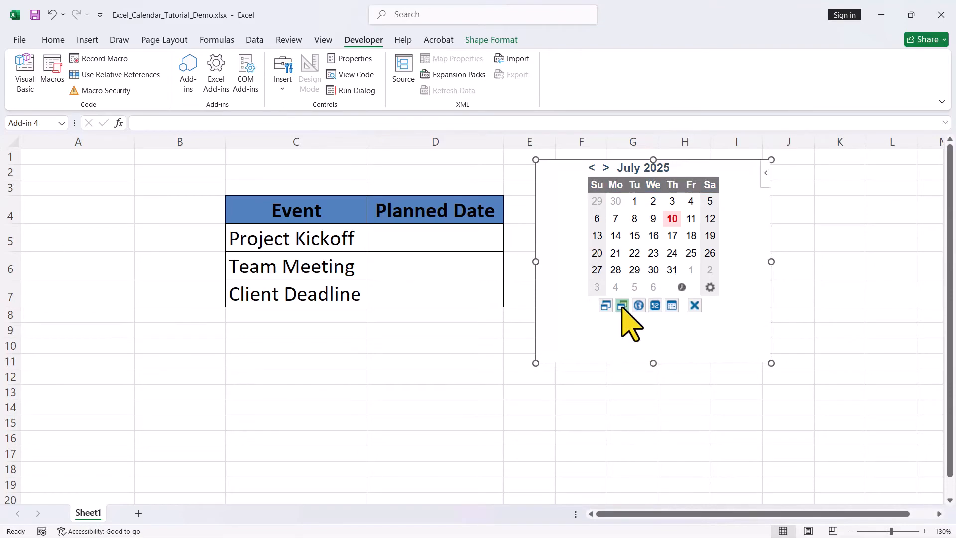
click(655, 305)
click(655, 306)
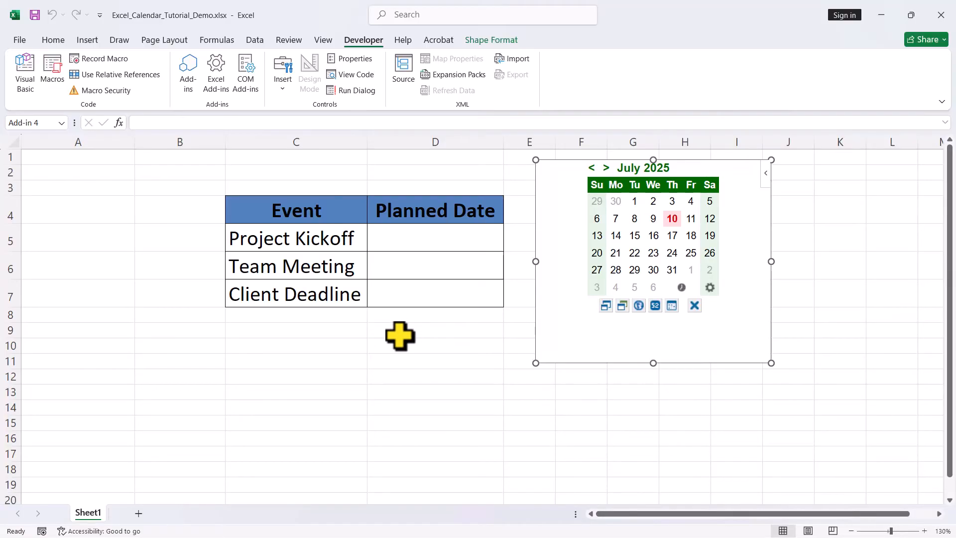
- Use the calendar to enter 01/08/2025 as the planned date for Project Kickoff in D5
click(420, 241)
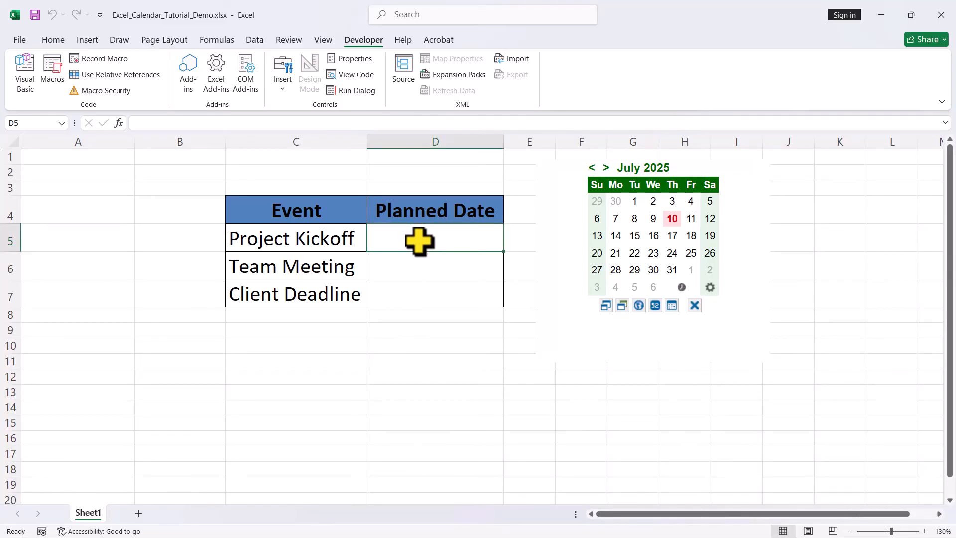
click(606, 168)
click(691, 202)
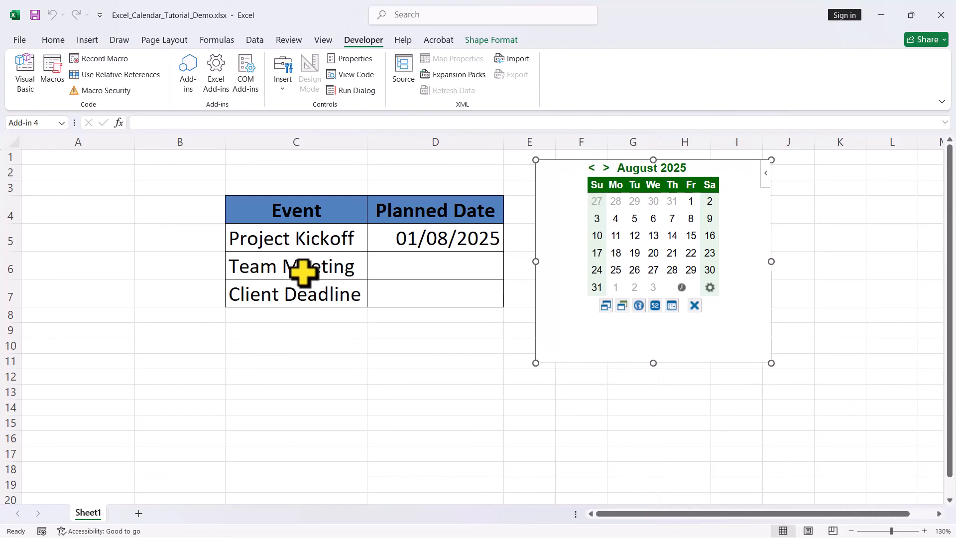
- Enter 08/08/2025 for Team Meeting in D6 and 15/08/2025 for Client Deadline in D7 using the calendar
click(413, 269)
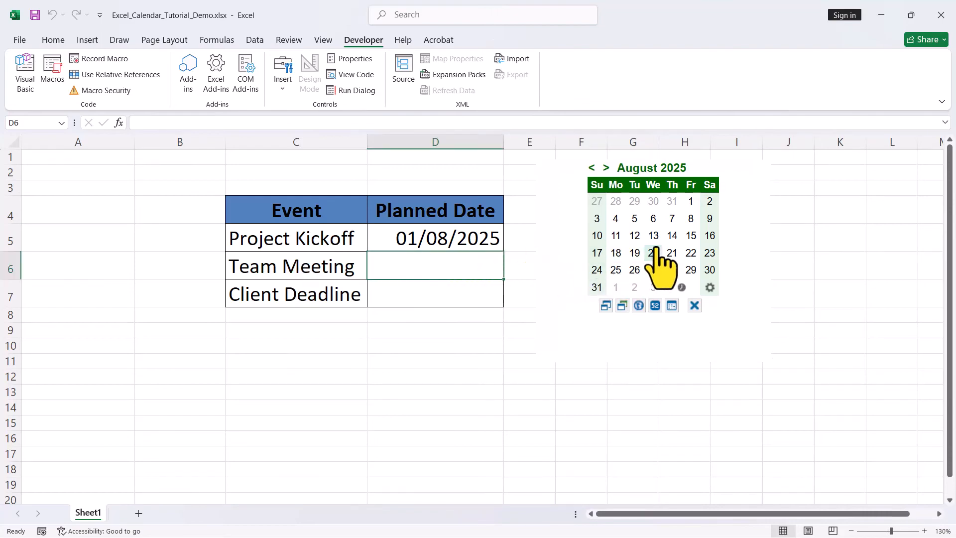
click(684, 221)
click(470, 293)
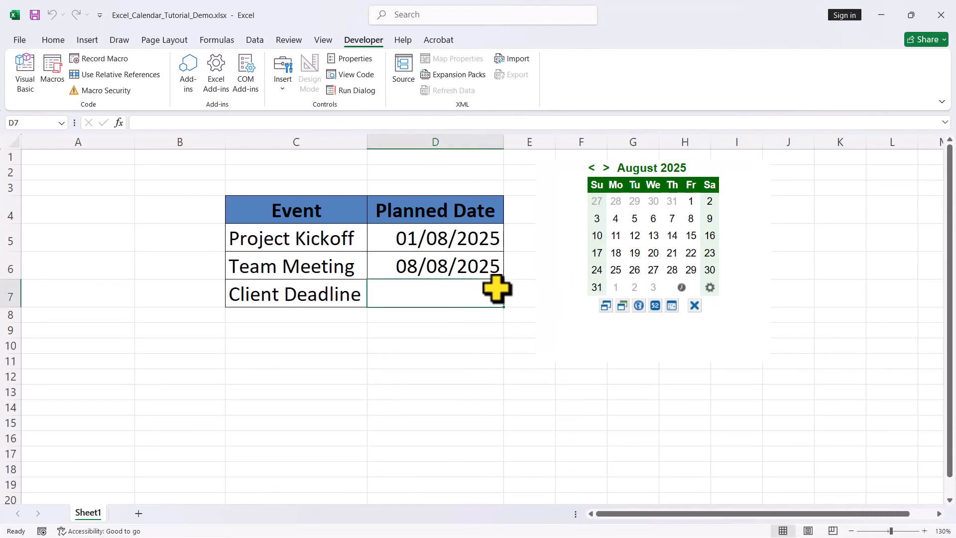
click(690, 238)
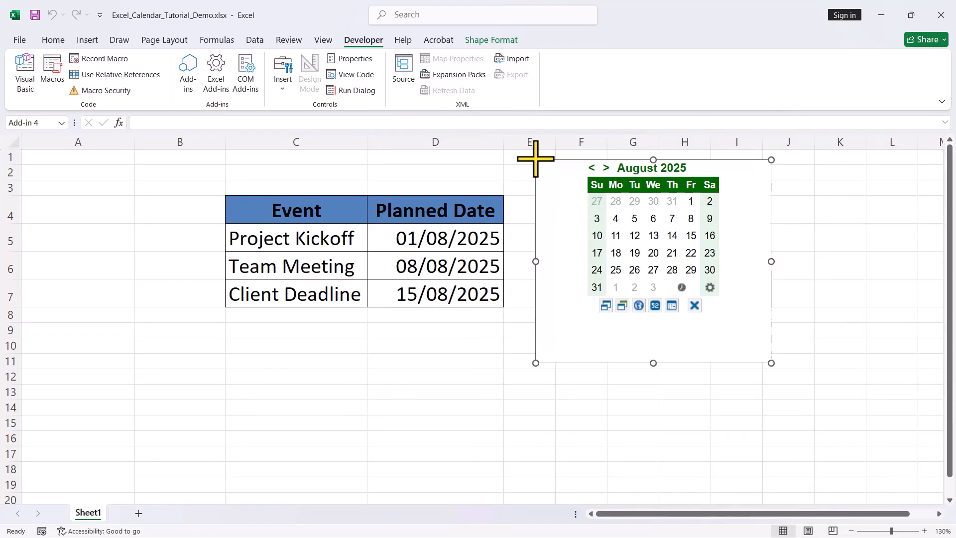
- Delete the calendar from the sheet and reinsert Mini Calendar and Date Picker from the installed add-ins, placing it beside the event table
key(Delete)
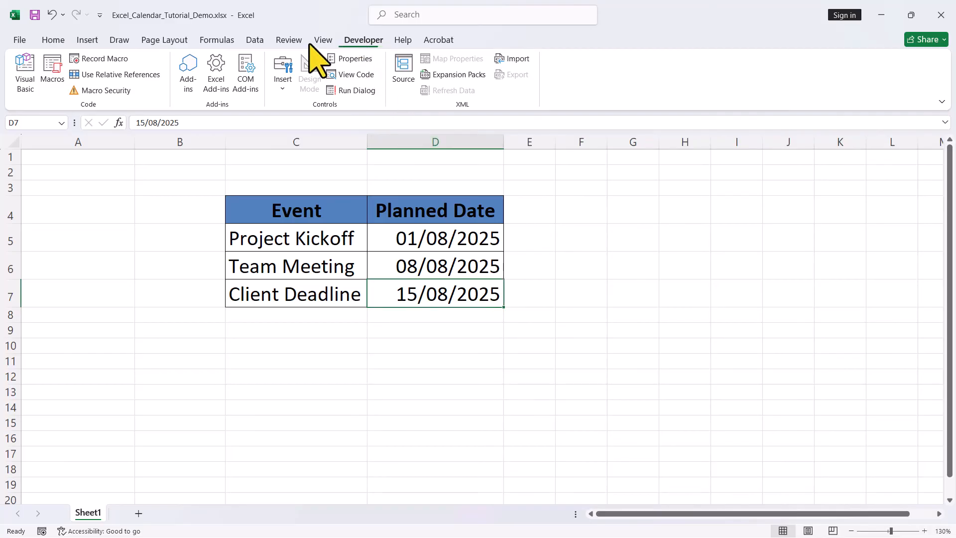
click(188, 80)
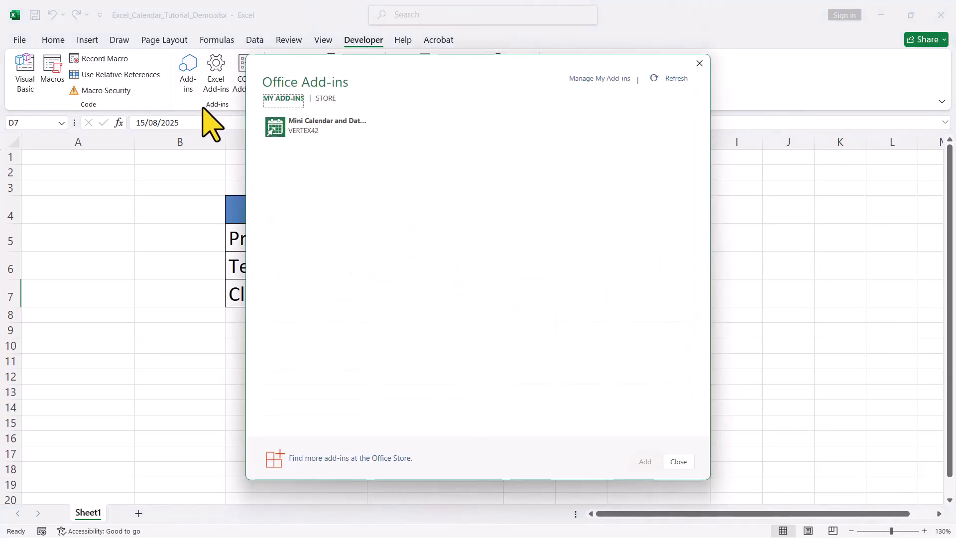
double_click(326, 137)
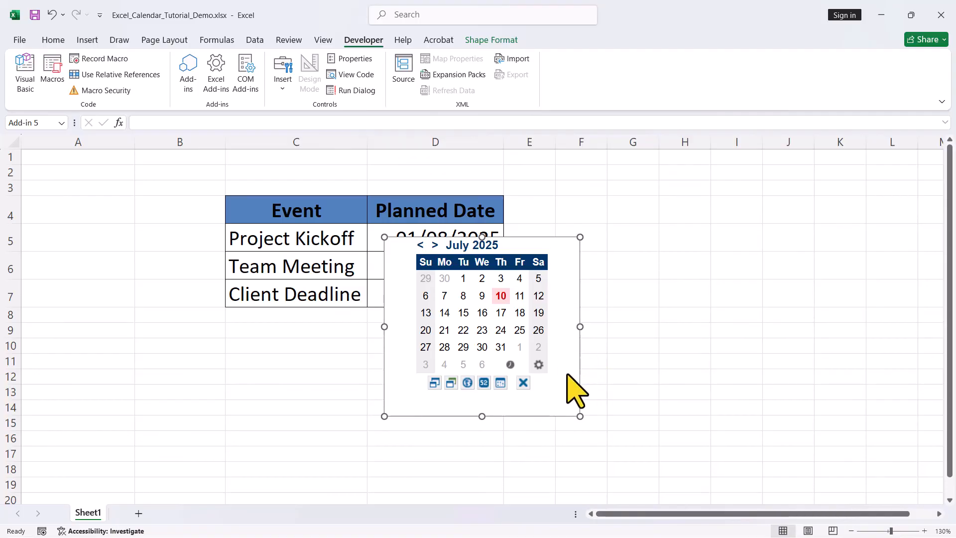
drag(667, 335, 751, 298)
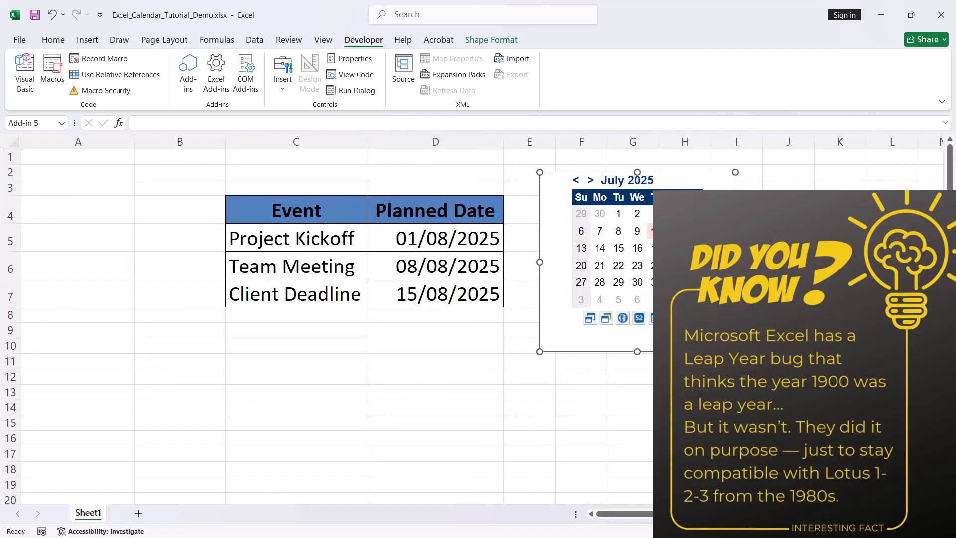